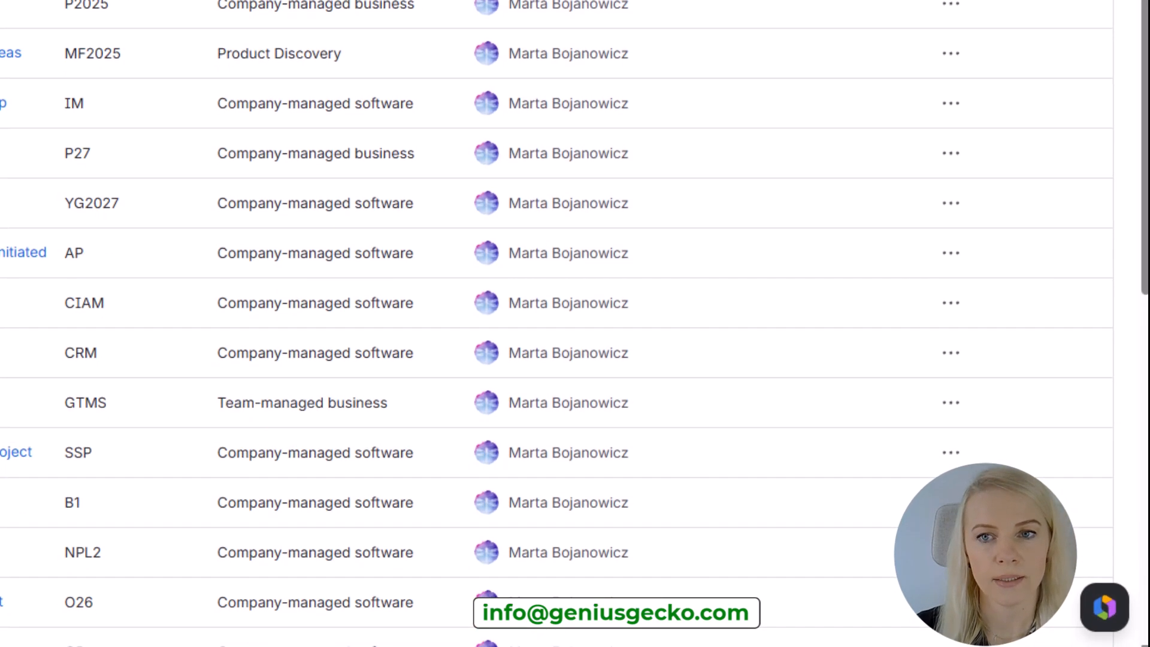
Open the Rovo chat from the Spaces list.
click(1105, 608)
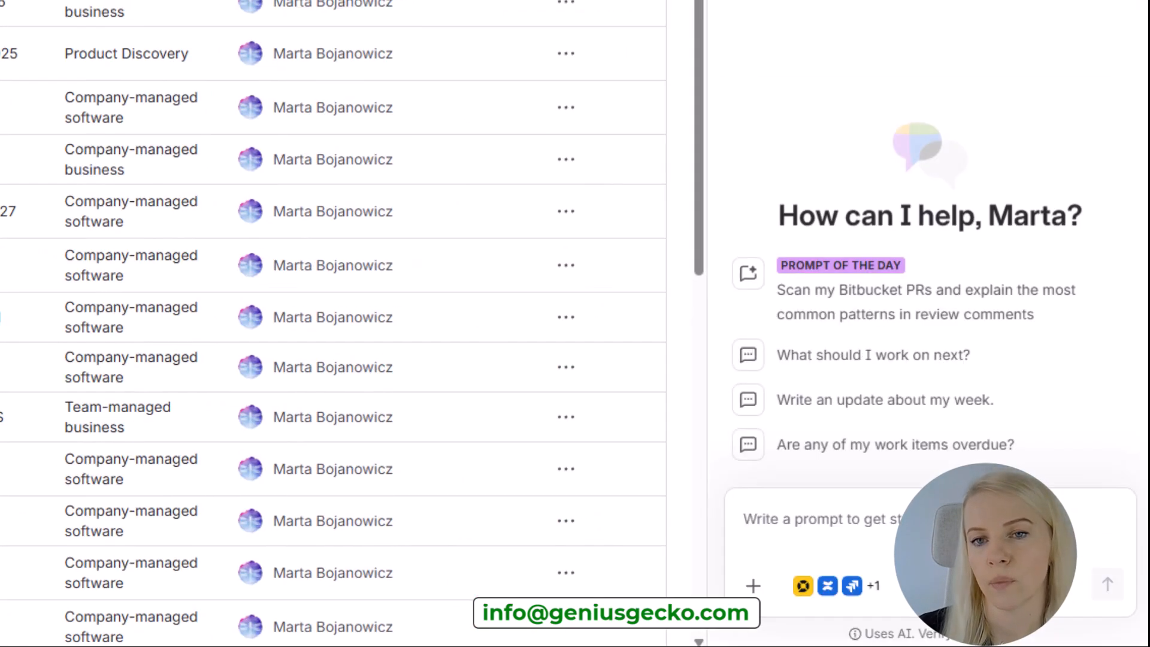
click(1011, 315)
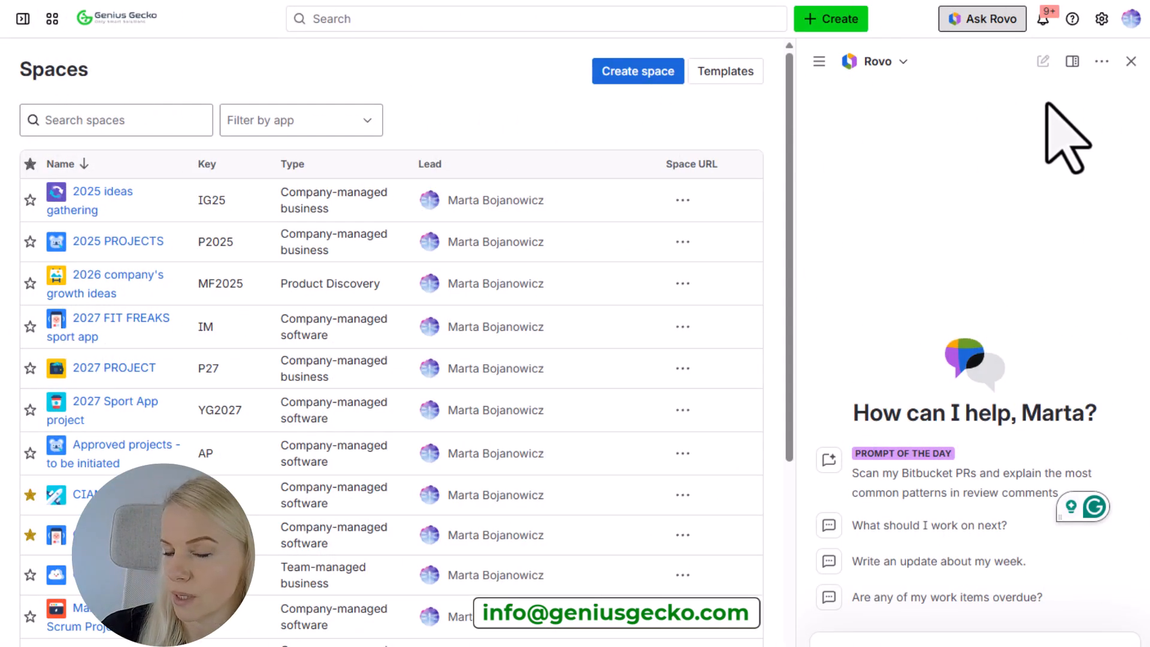
Try the floating and full-screen views of the Rovo chat, and return it to the sidebar.
click(1073, 61)
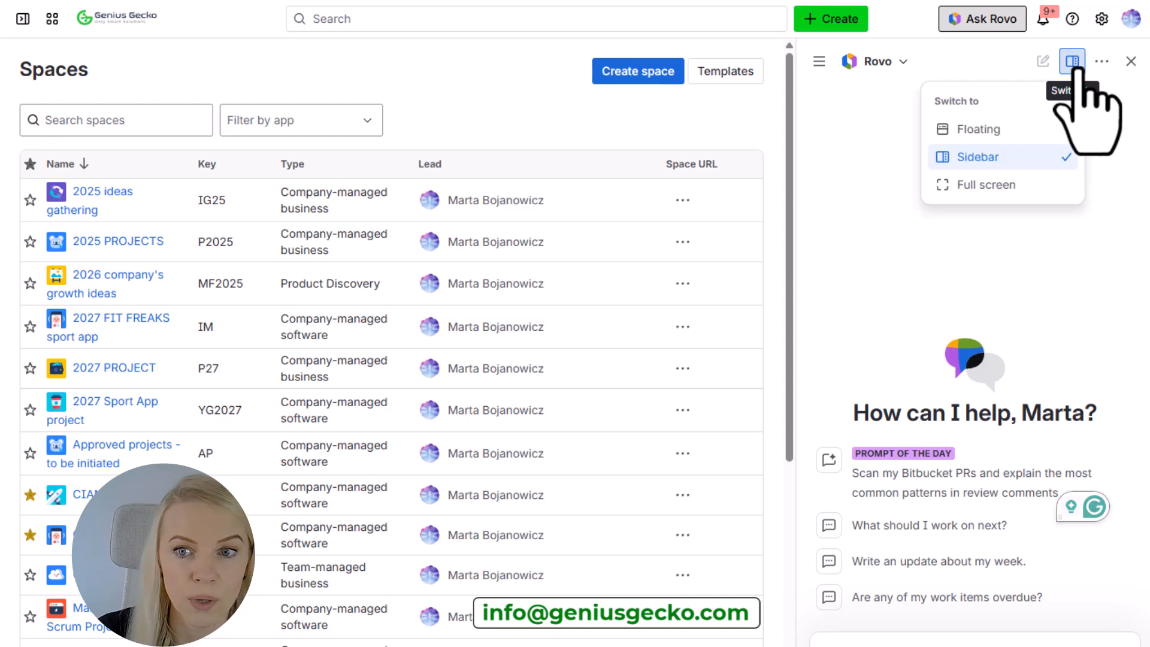
click(1023, 129)
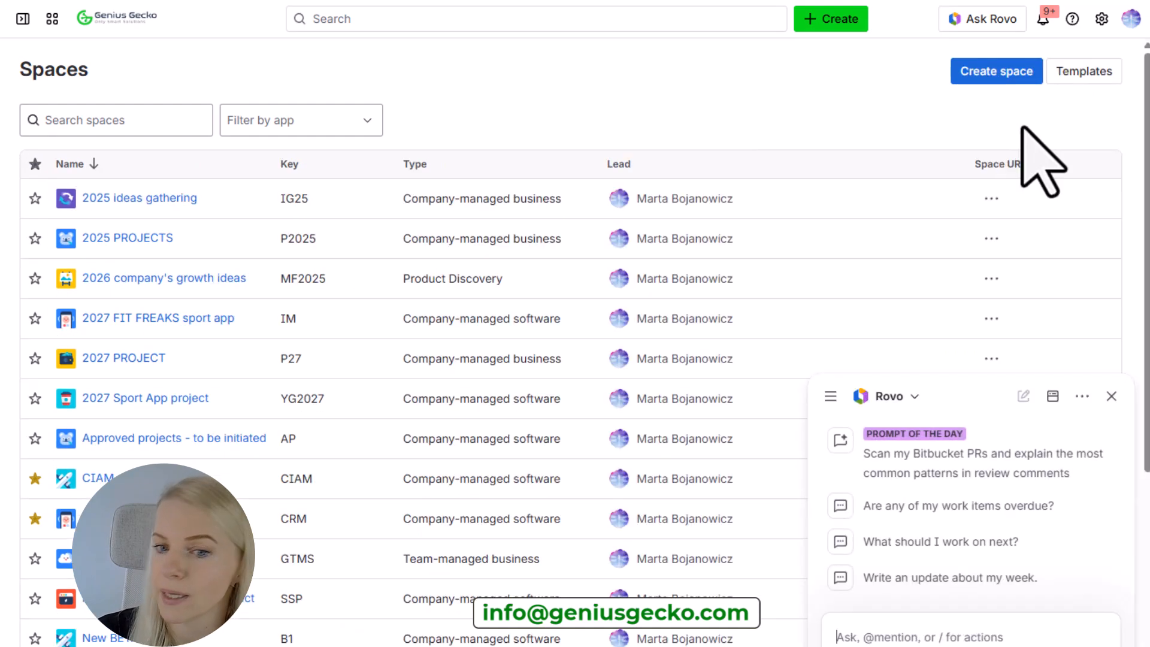
click(1054, 397)
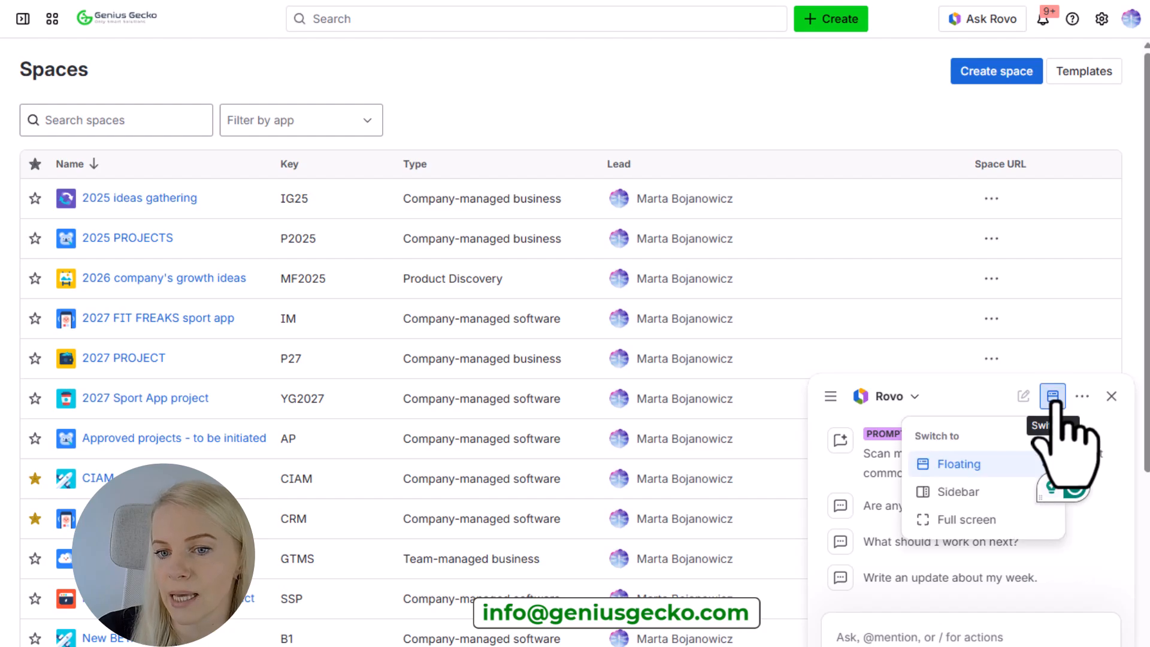
click(976, 525)
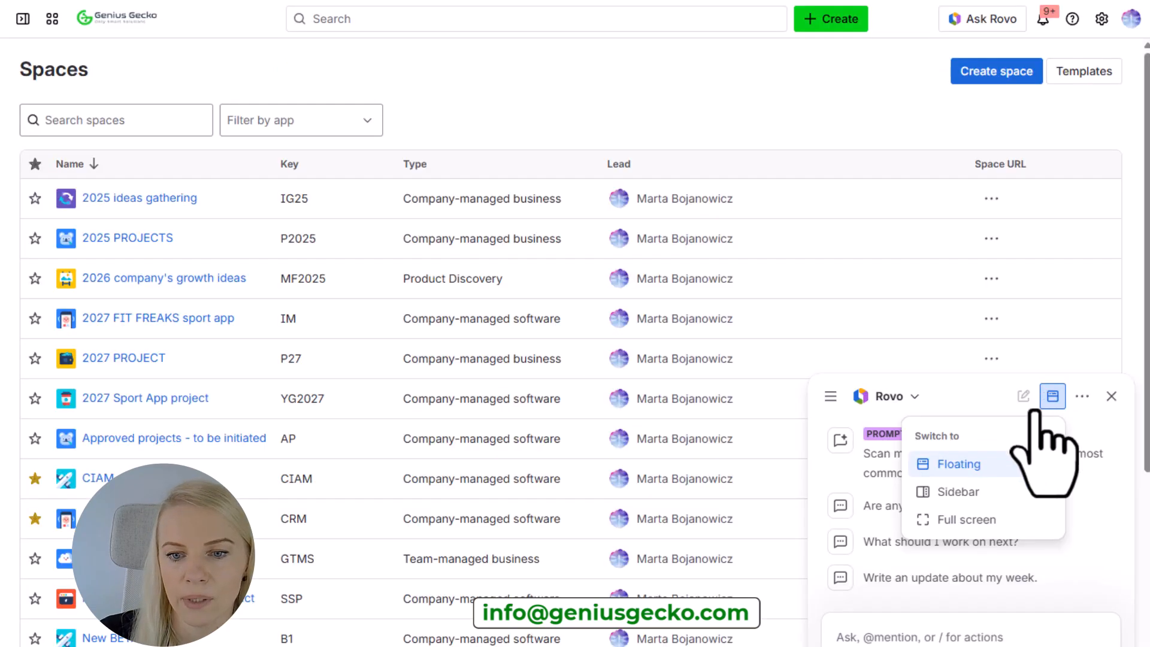
click(959, 492)
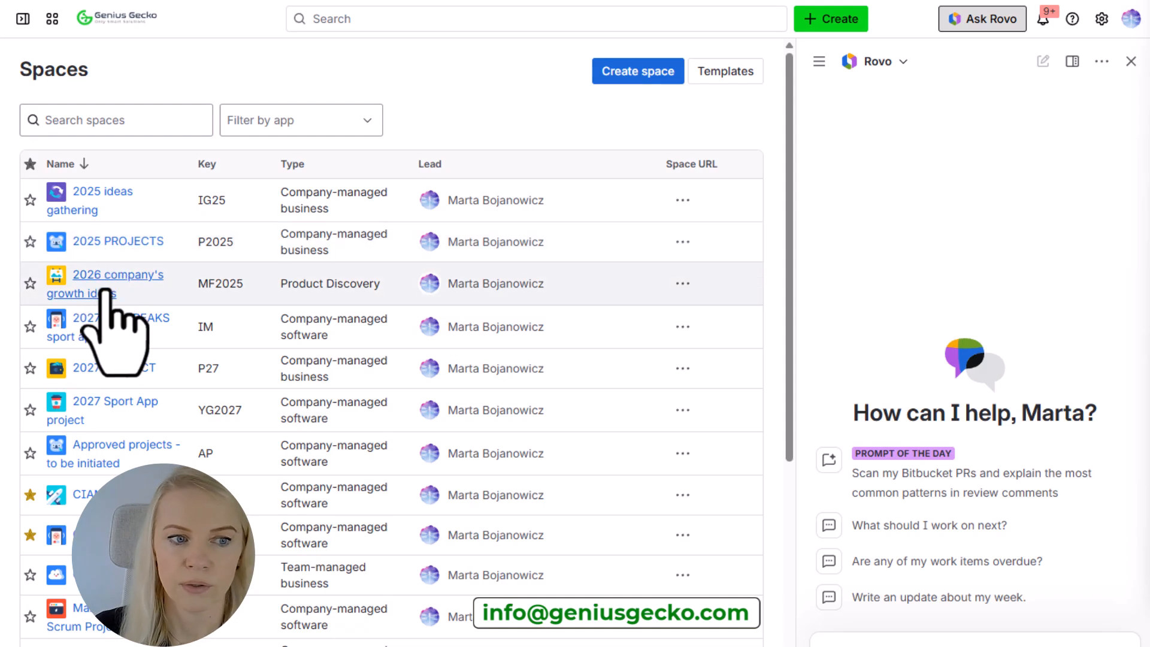
Open the backlog of the 2027 FIT FREAKS sport app space, with the Rovo chat closed.
click(110, 319)
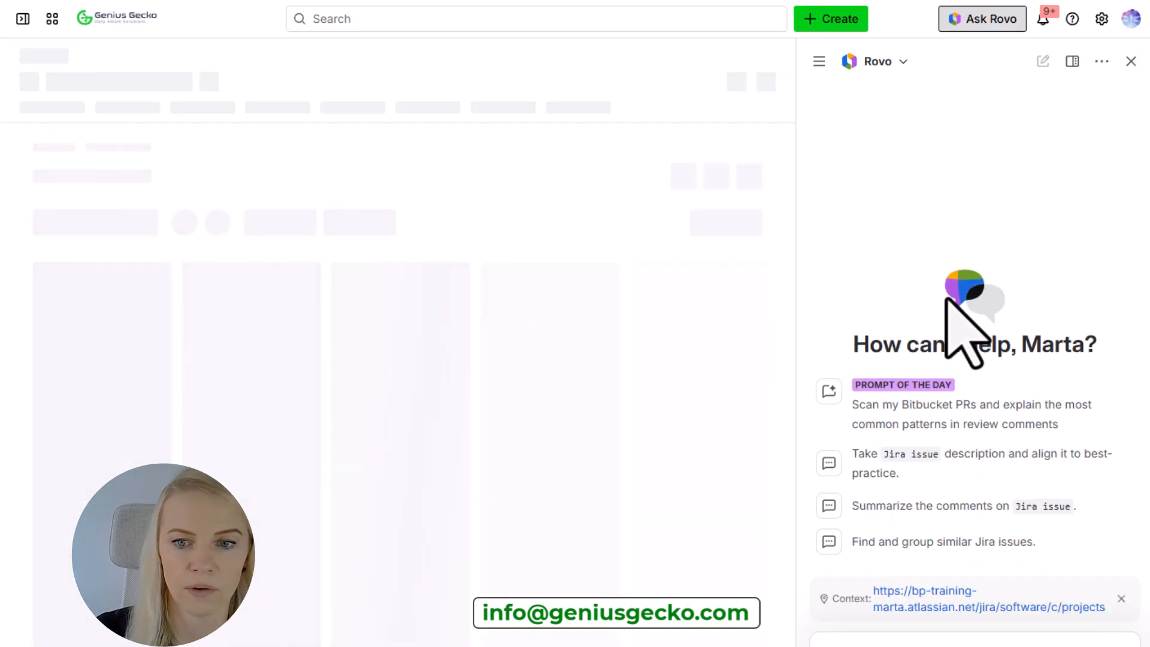
click(1132, 61)
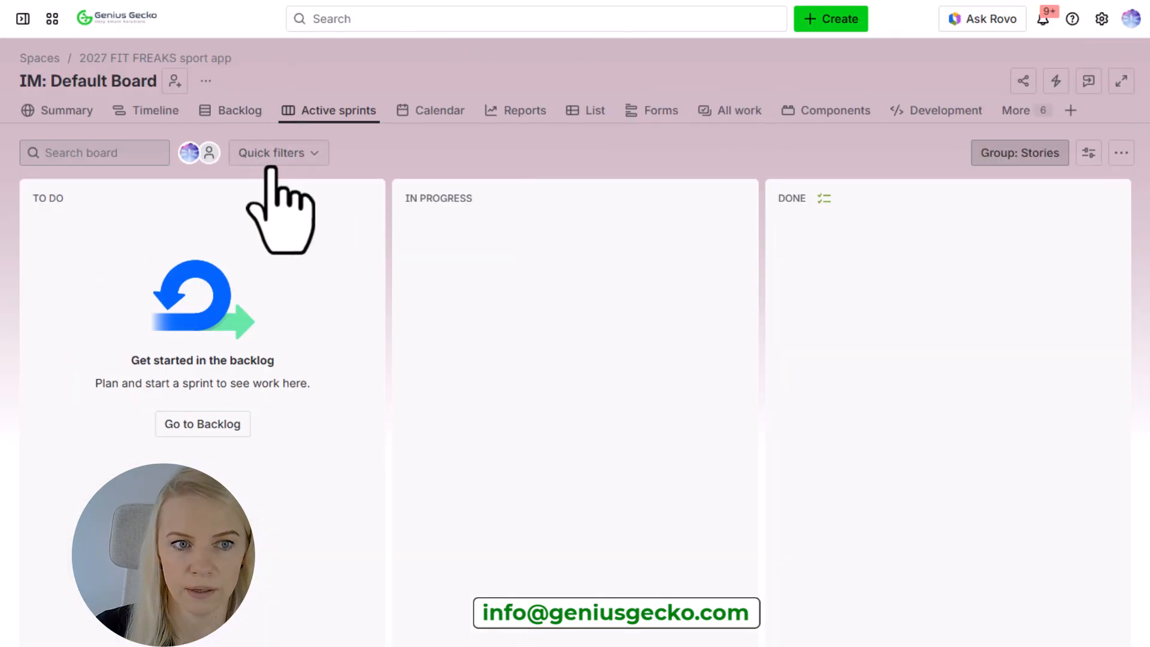
click(225, 115)
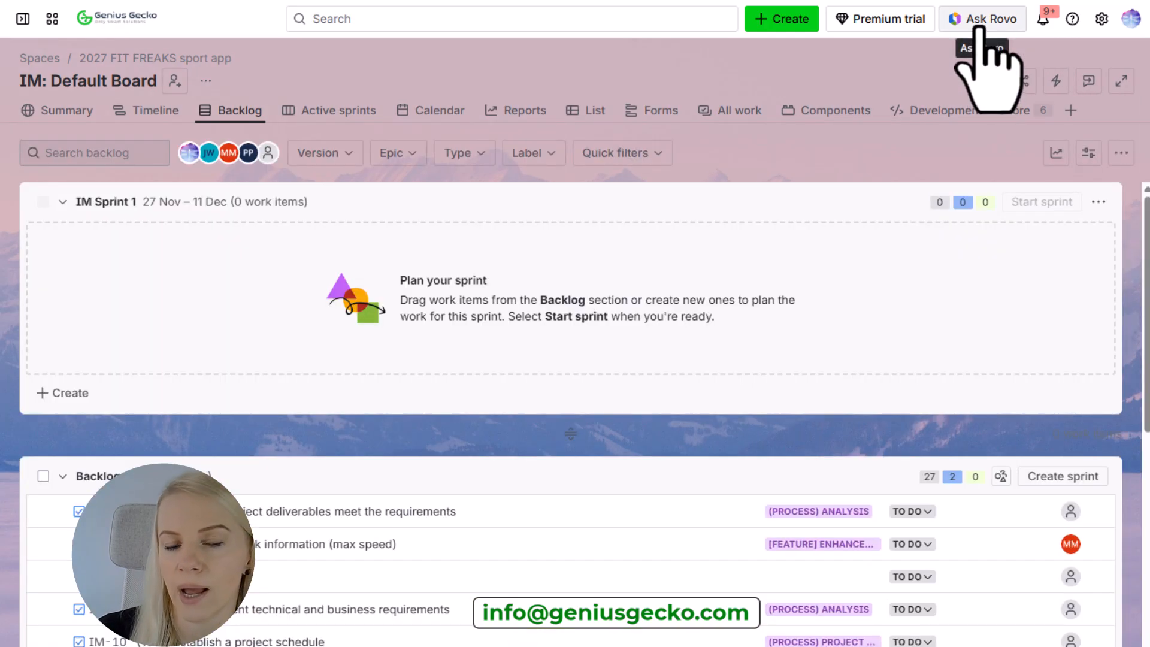
Open the Rovo chat on the backlog and inspect its connected knowledge sources and the Auto mode options.
click(982, 24)
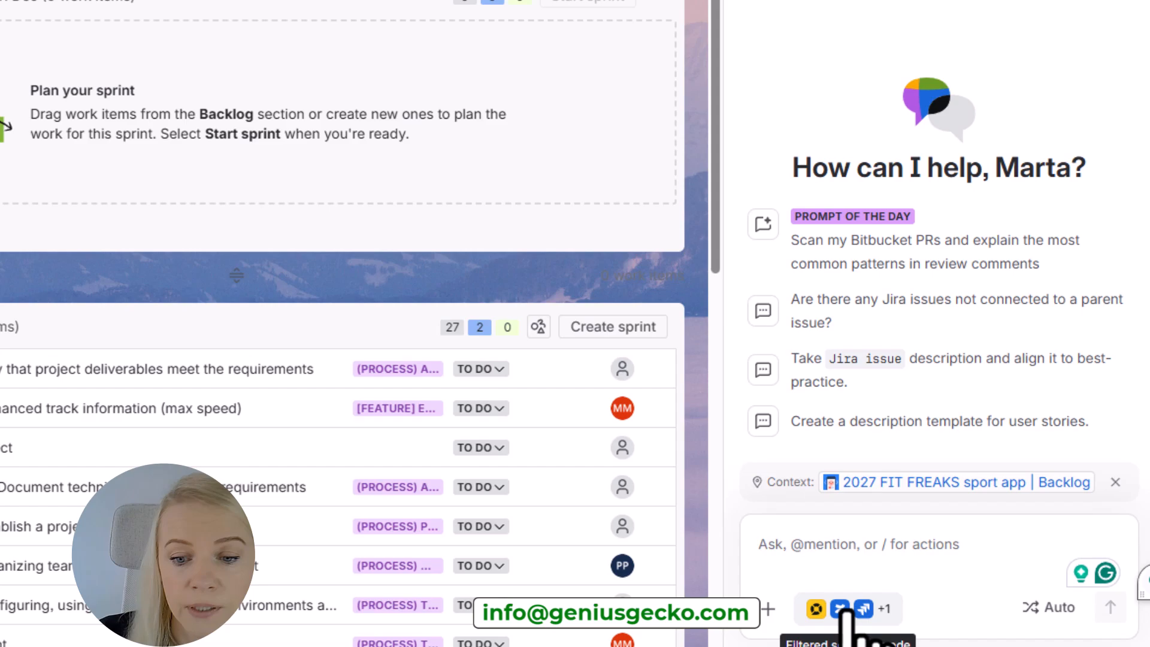
click(846, 612)
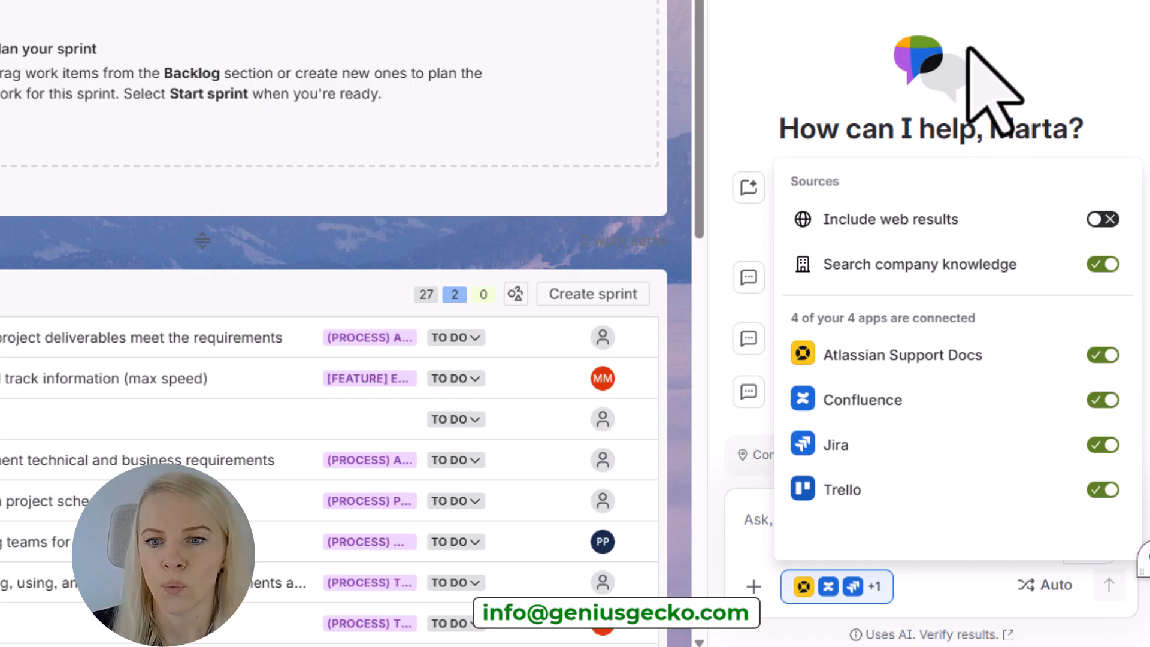
click(792, 25)
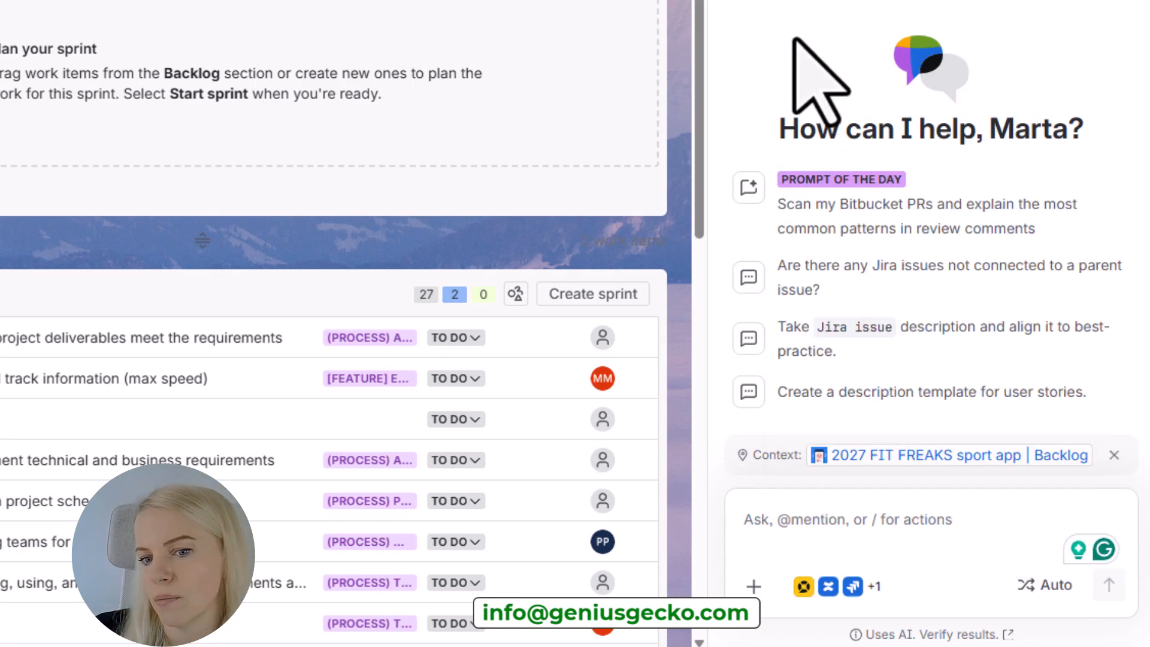
click(839, 527)
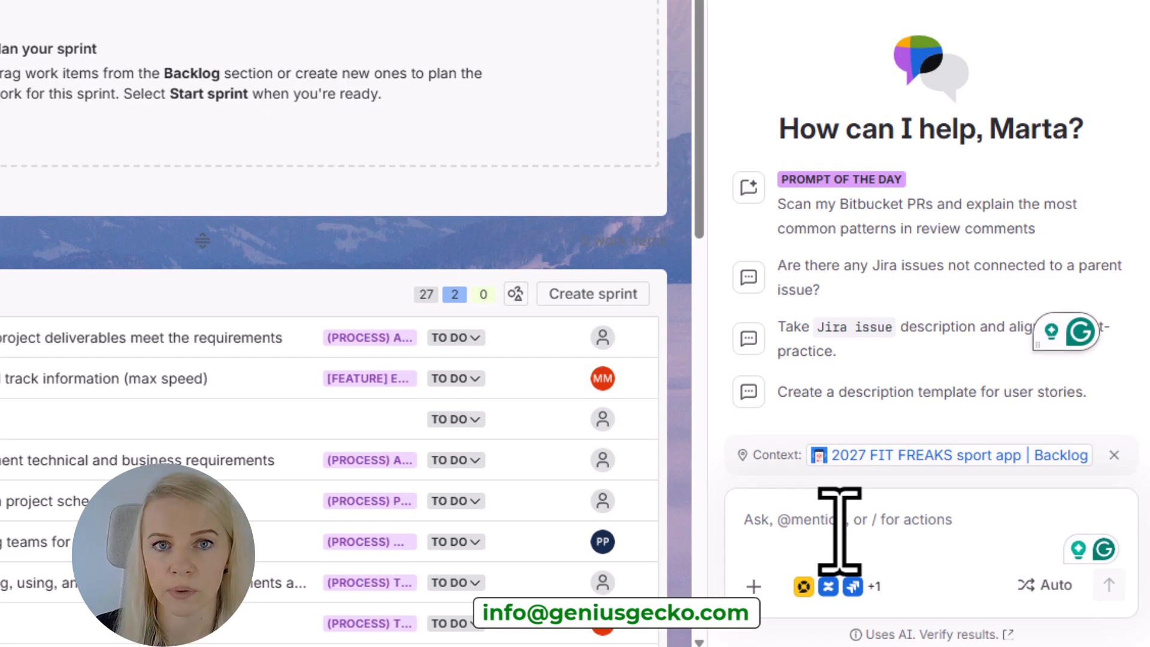
click(1059, 588)
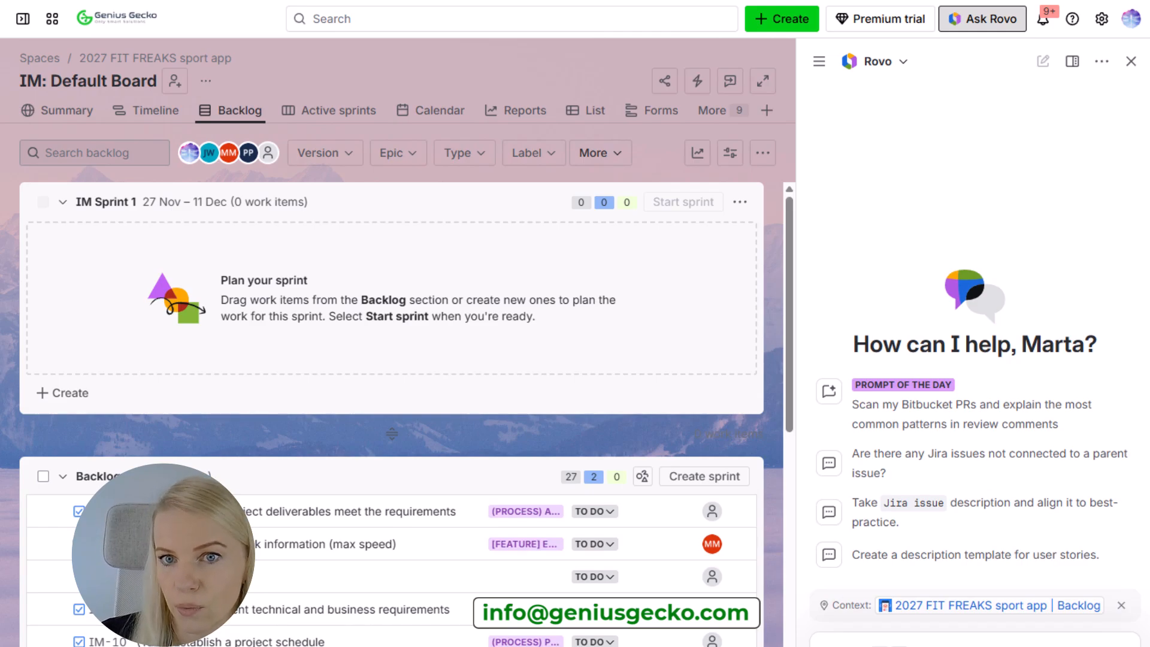
Ask Rovo the suggested question "Are there any Jira issues not connected to a parent issue?" and review the answer.
click(940, 462)
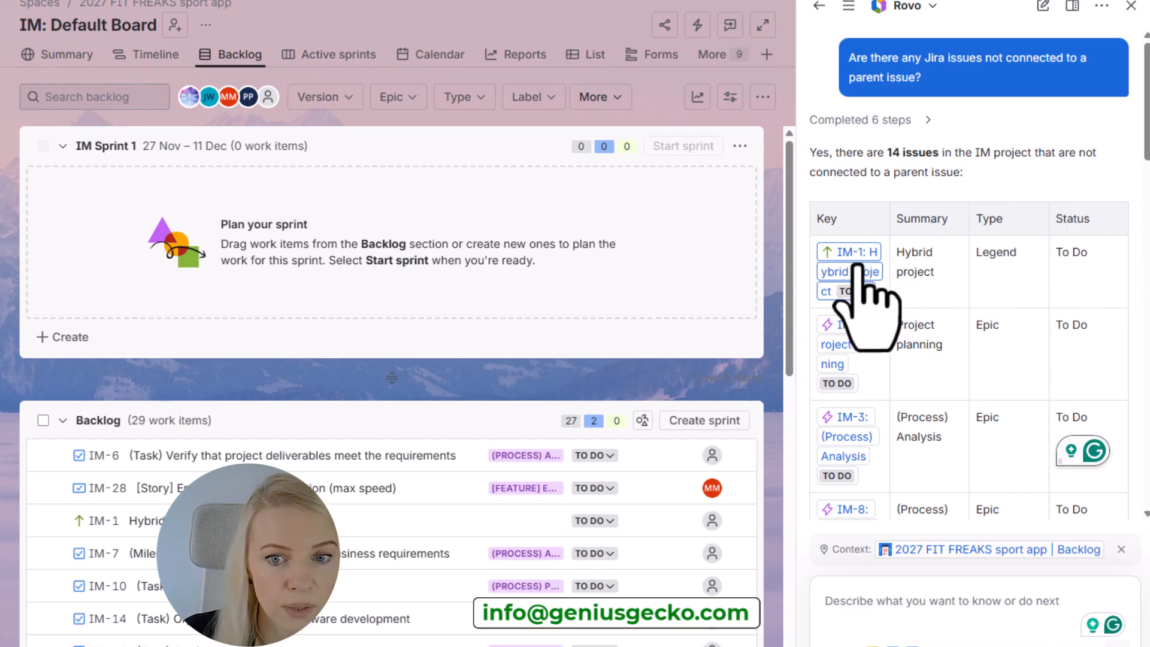
scroll(986, 508, down, 15)
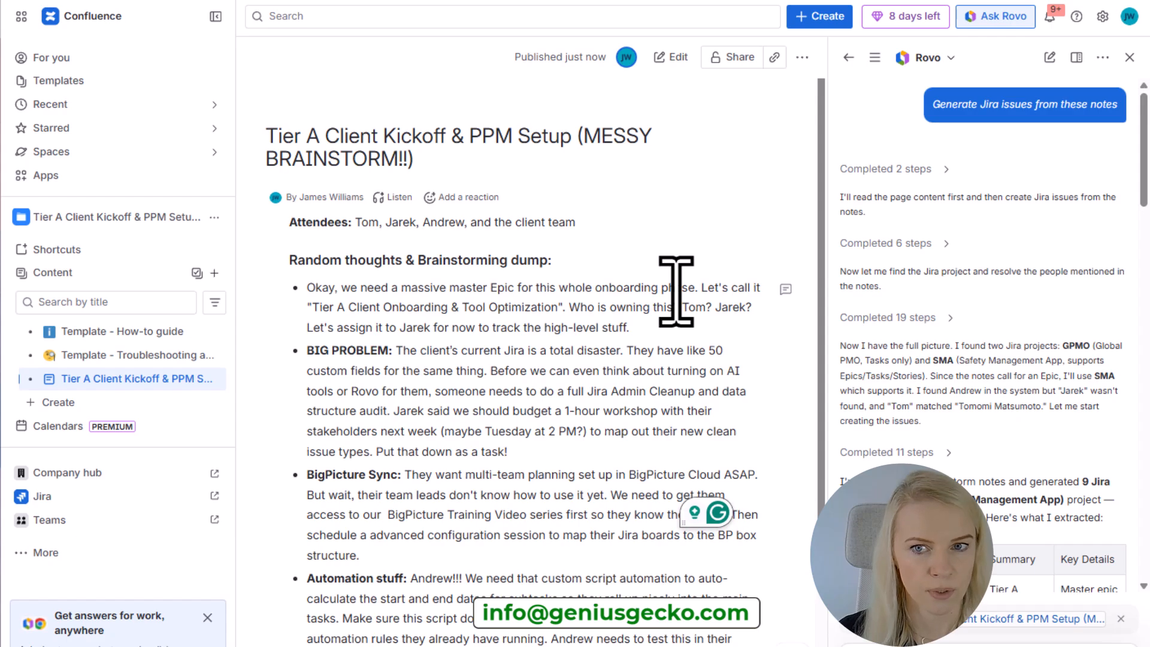
In Confluence, examine the messy brainstorm page and Rovo's reply generating Jira issues from it, down to the proposed work items.
scroll(676, 291, down, 4)
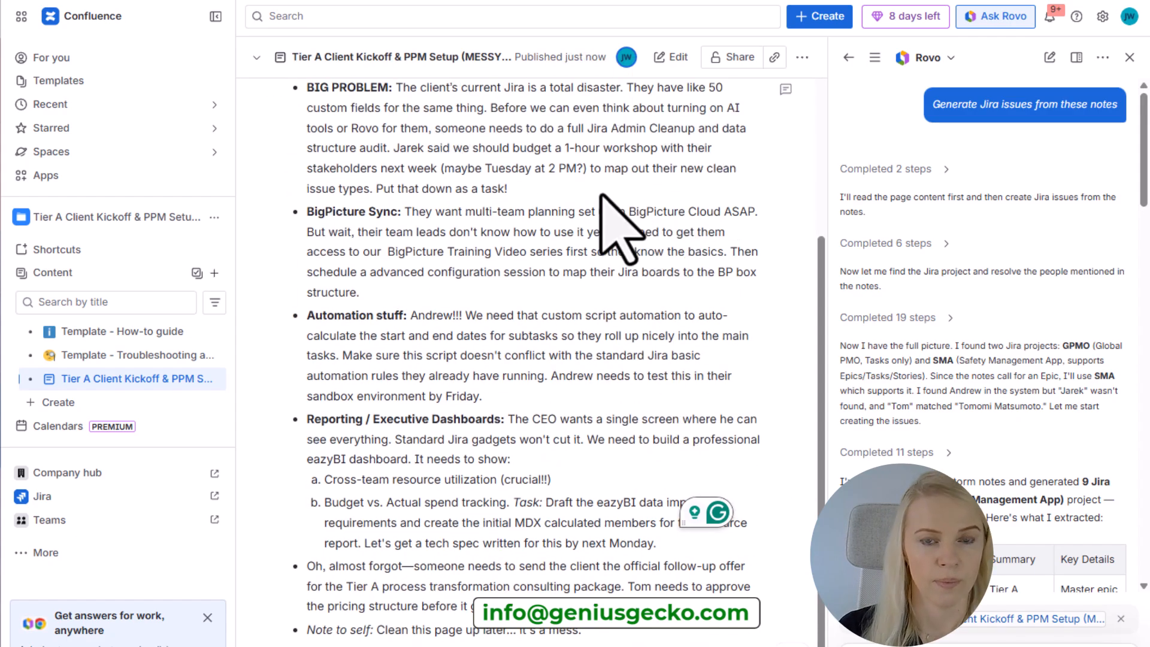
scroll(601, 196, up, 4)
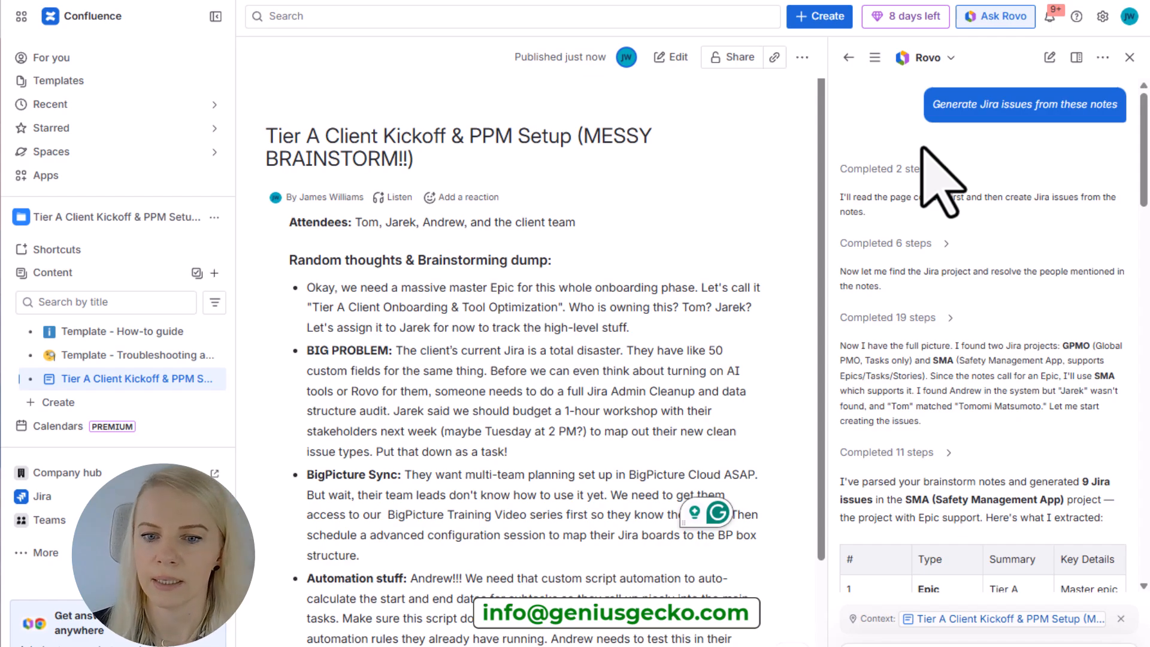
scroll(966, 256, down, 5)
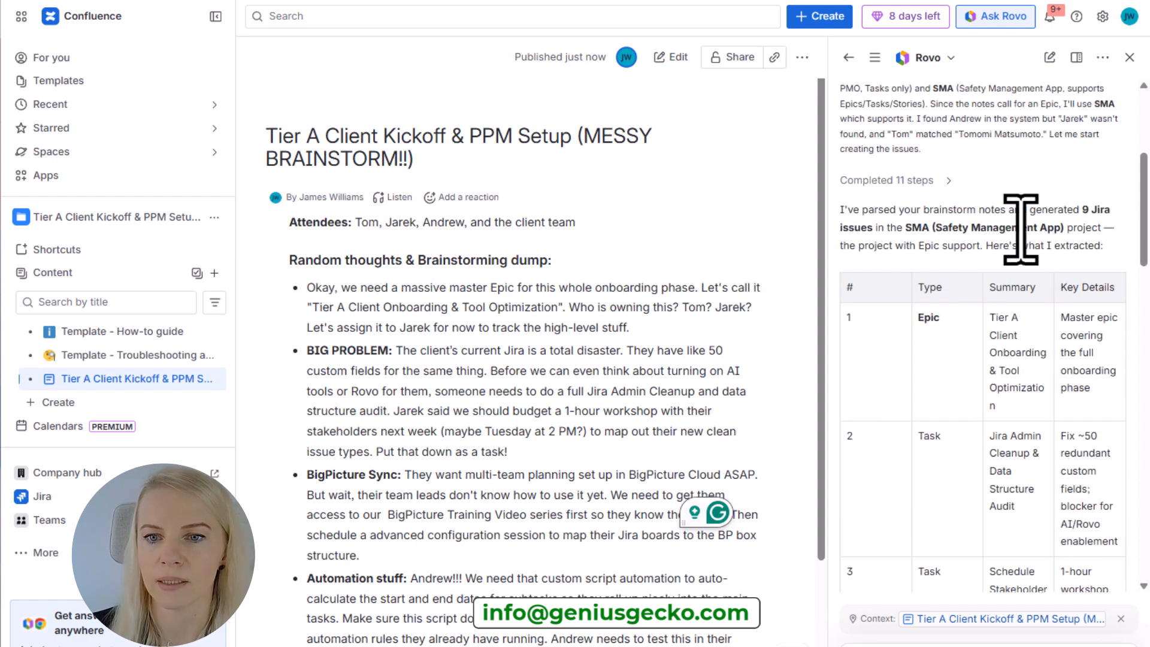
scroll(1123, 255, down, 10)
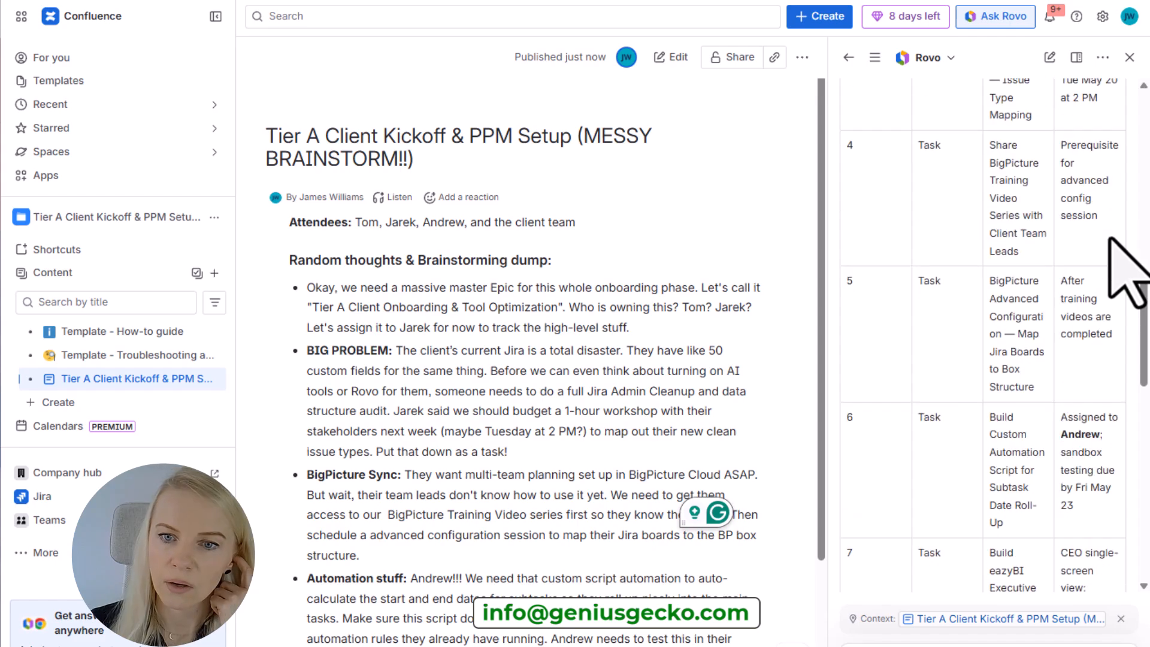
scroll(1110, 239, down, 5)
scroll(1027, 475, down, 5)
scroll(1027, 475, up, 15)
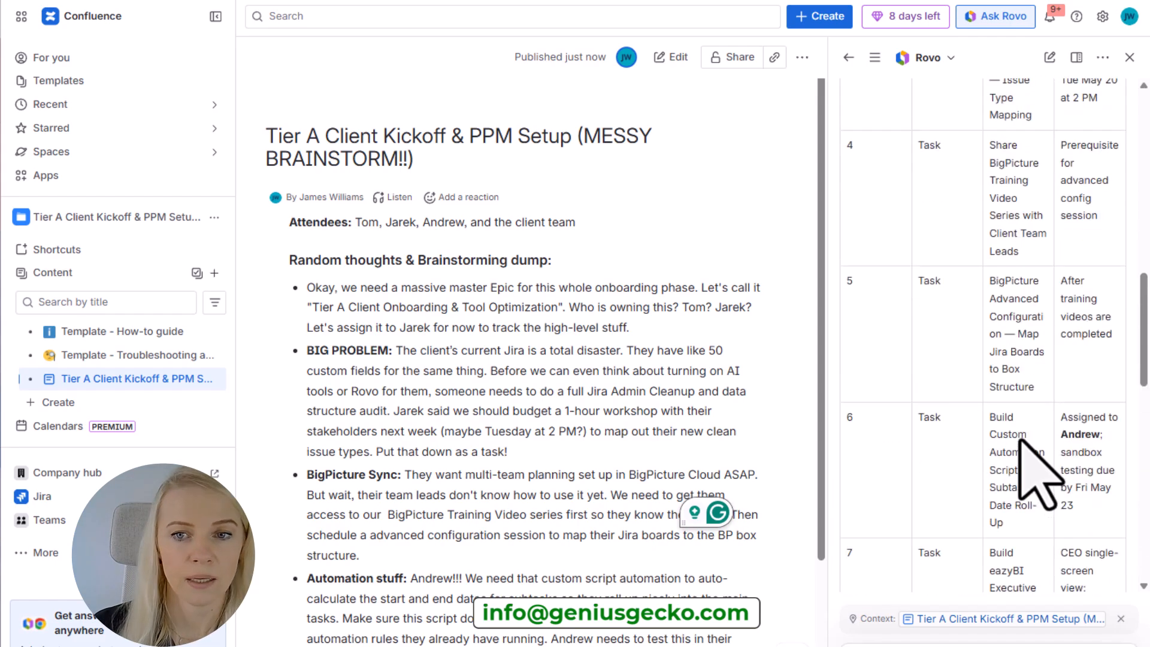
scroll(1025, 473, down, 2)
scroll(1039, 473, down, 10)
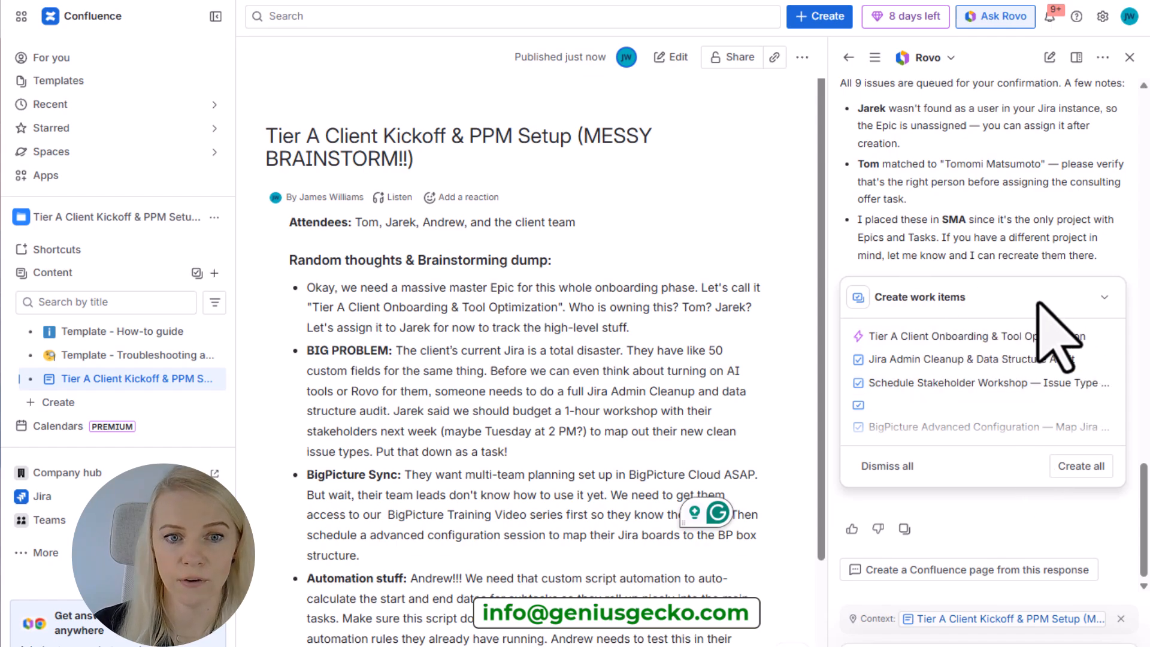
scroll(585, 383, down, 4)
scroll(592, 372, up, 4)
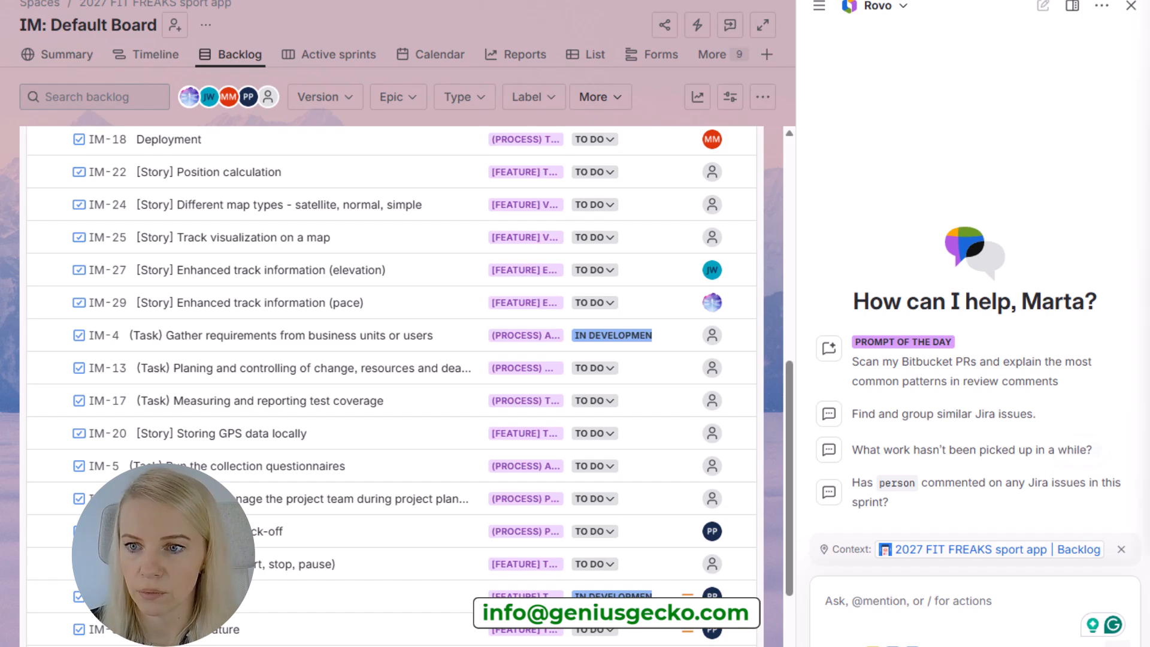
In the Jira backlog, send Rovo the prompt "When a high priority task is created, assign it to me and set a due date in 7 days" and read its reply.
text(When a high priority task is created, assign it to me and set a due date in 7 days)
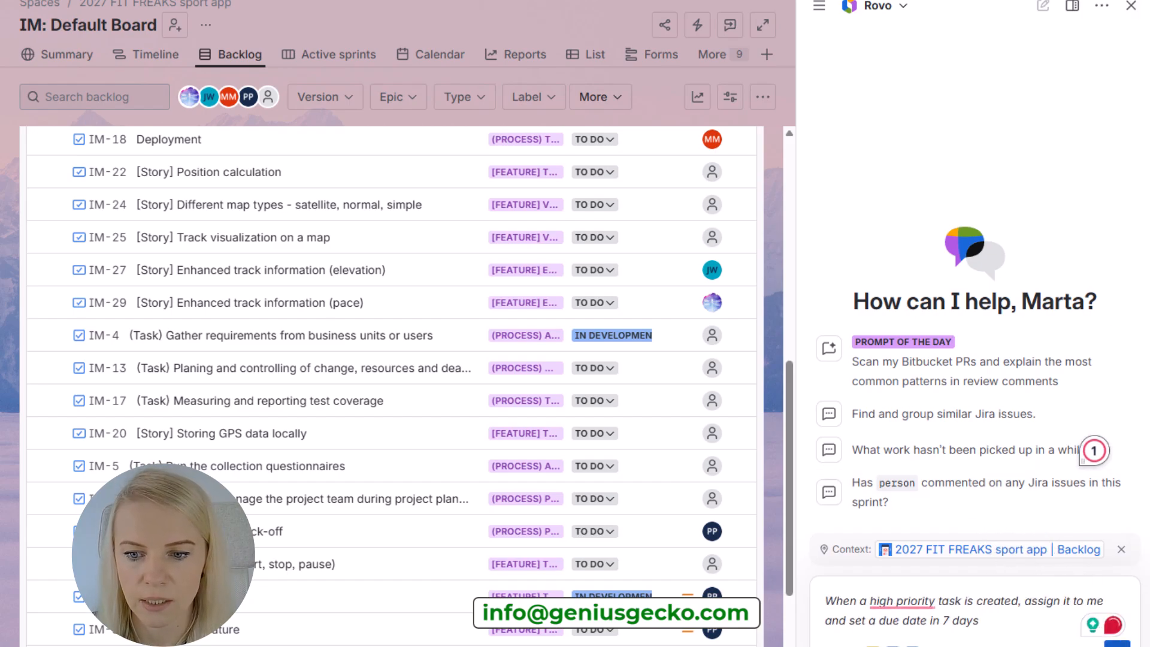
key(Return)
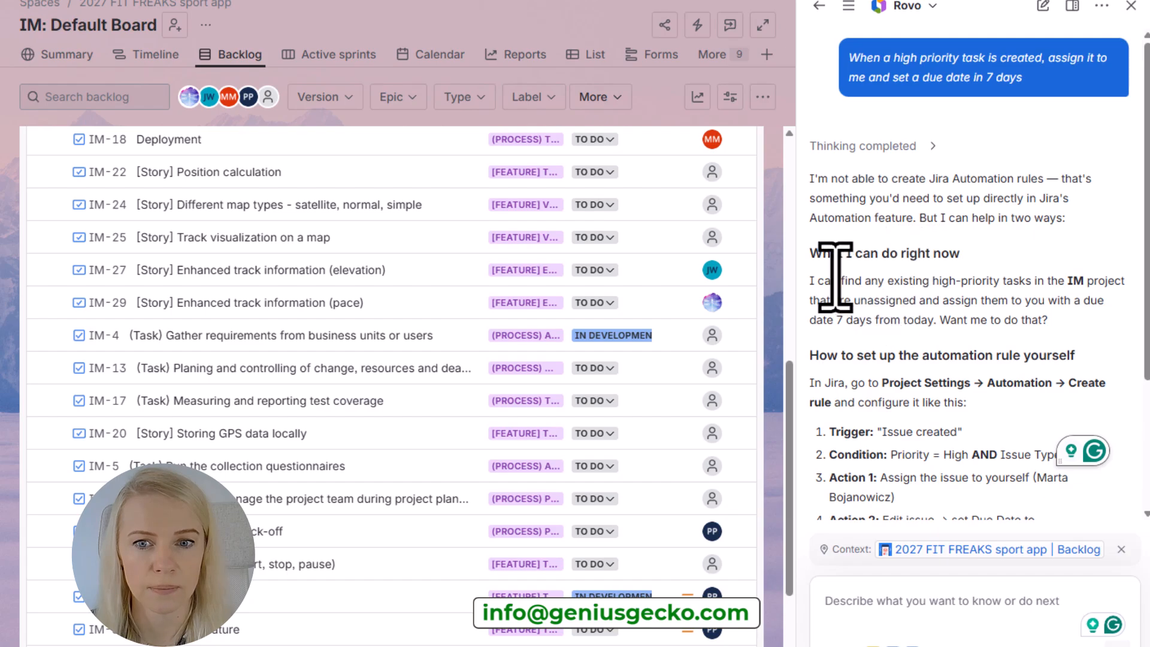
drag(809, 177, 914, 216)
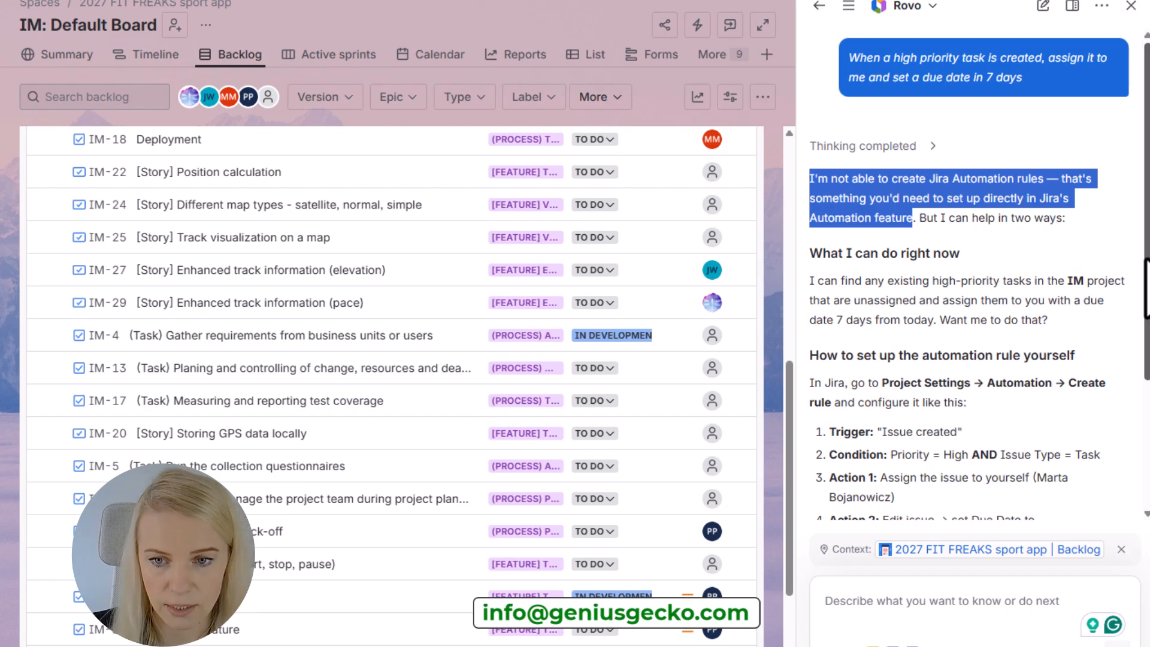
scroll(1147, 288, down, 3)
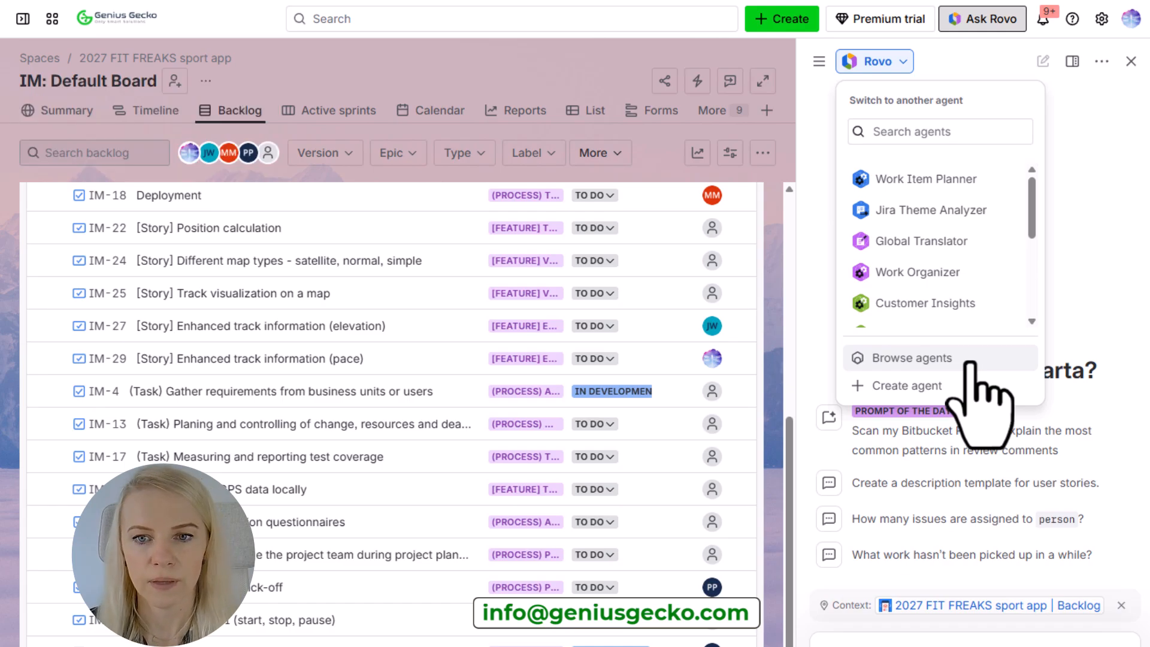
Browse the full list of Rovo agents and mark Customer Insights as a favorite.
click(969, 363)
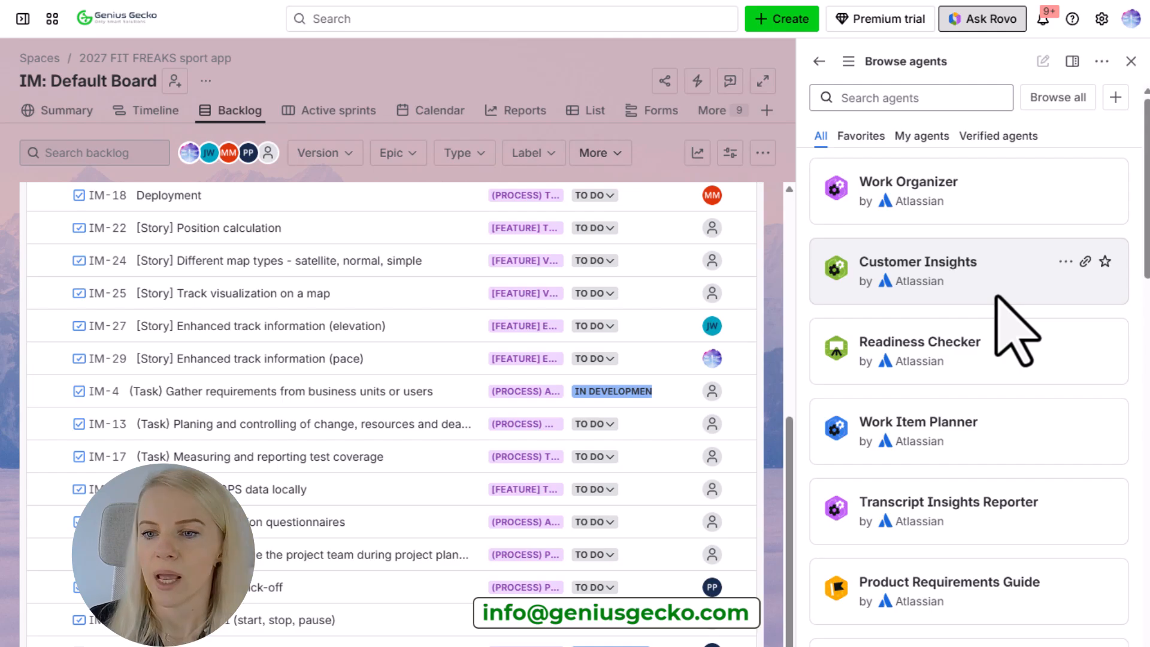
scroll(996, 297, down, 15)
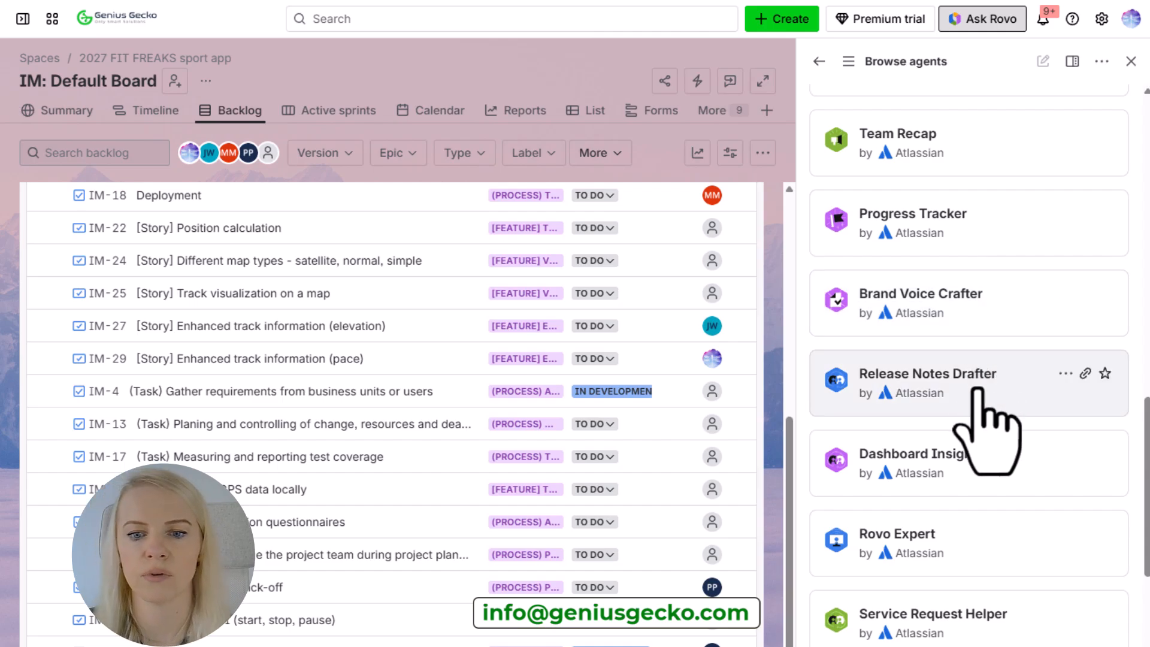
scroll(976, 392, down, 5)
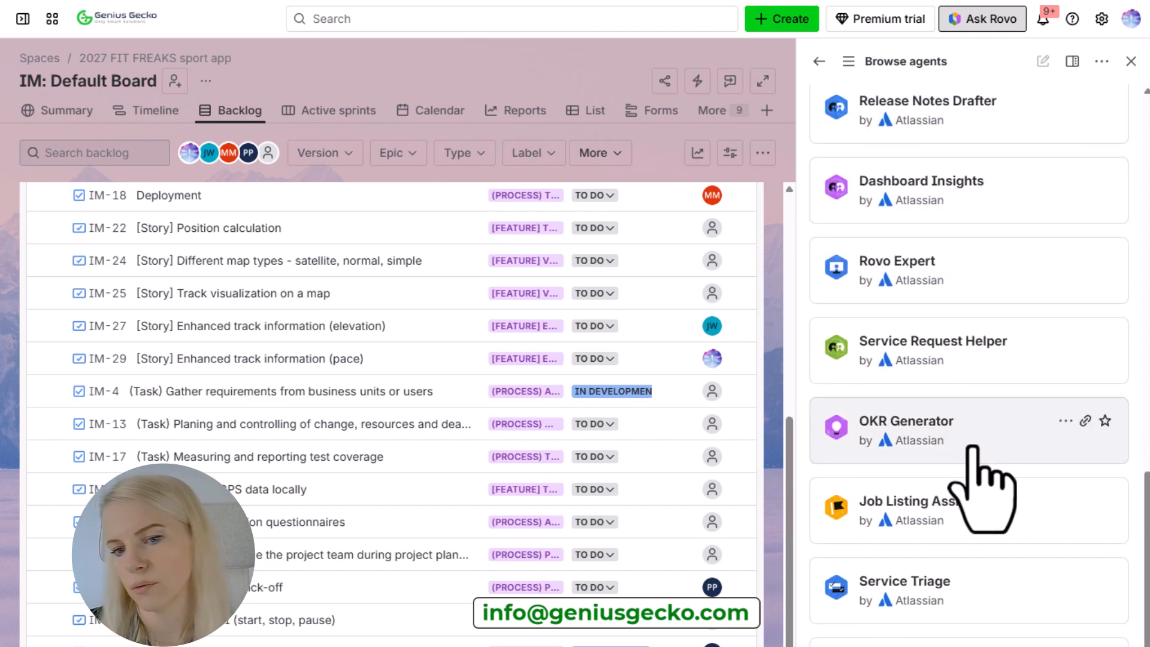
scroll(972, 448, down, 4)
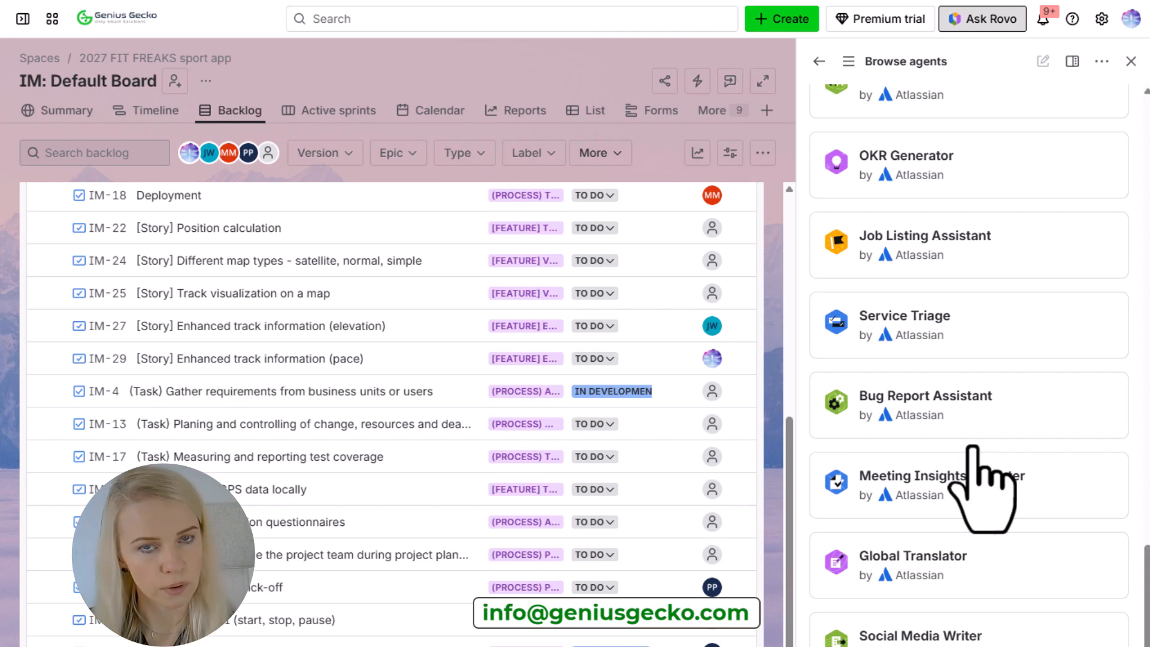
scroll(972, 449, down, 5)
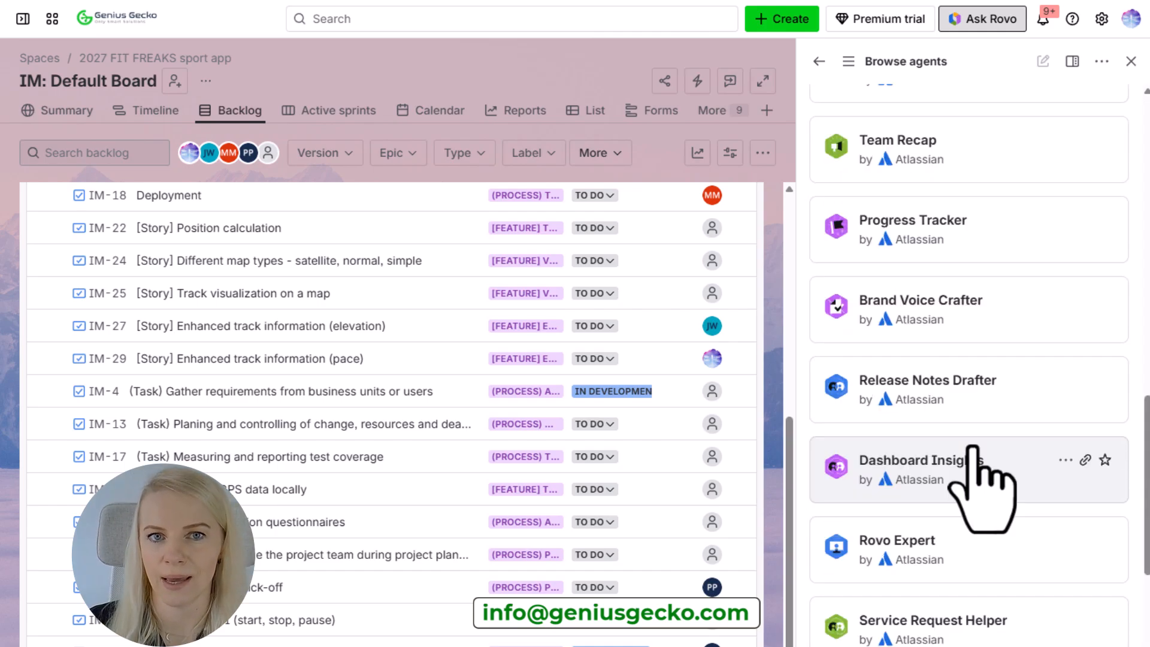
scroll(972, 449, up, 10)
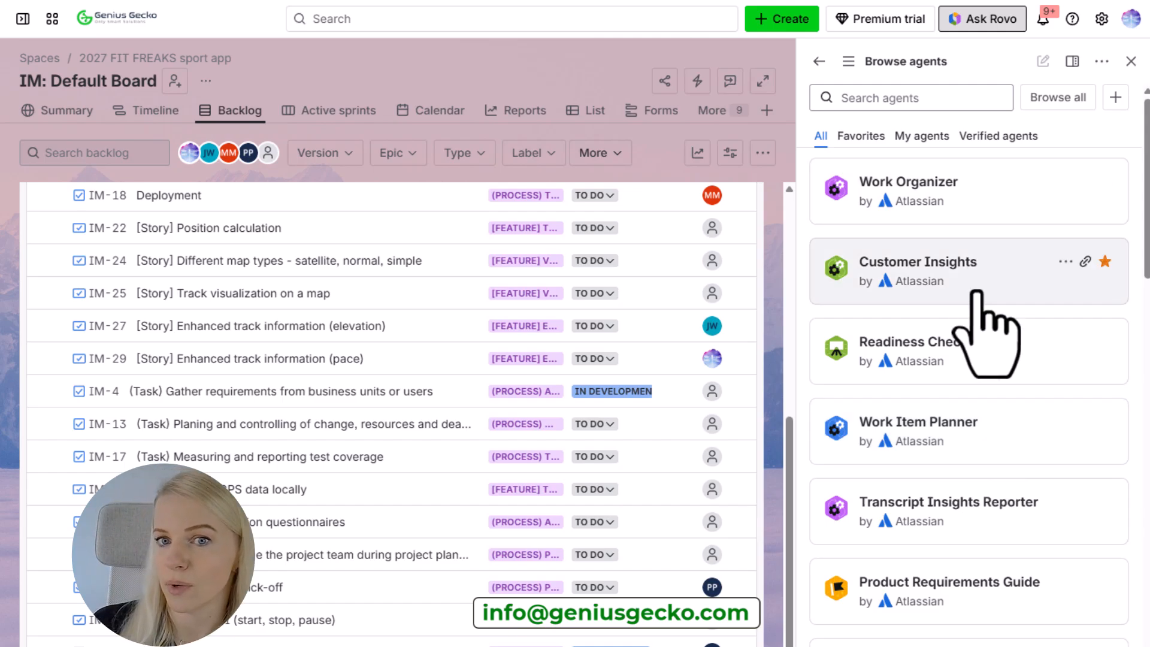
Start a chat with the Work Organizer agent and look over its agent options.
click(993, 213)
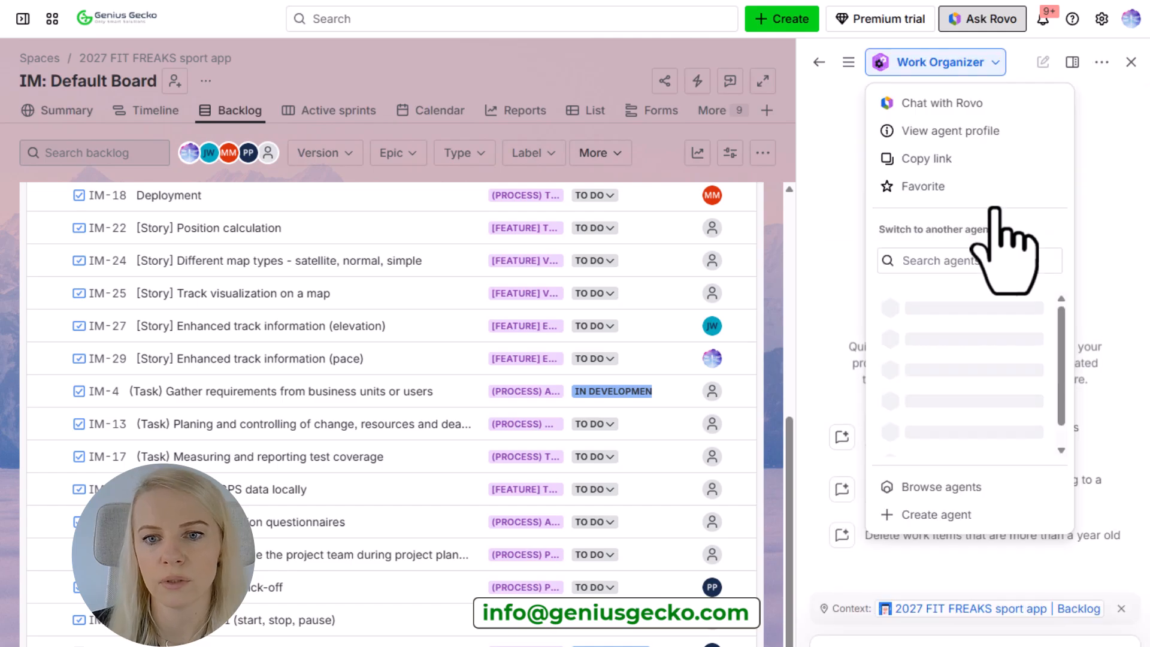
click(833, 210)
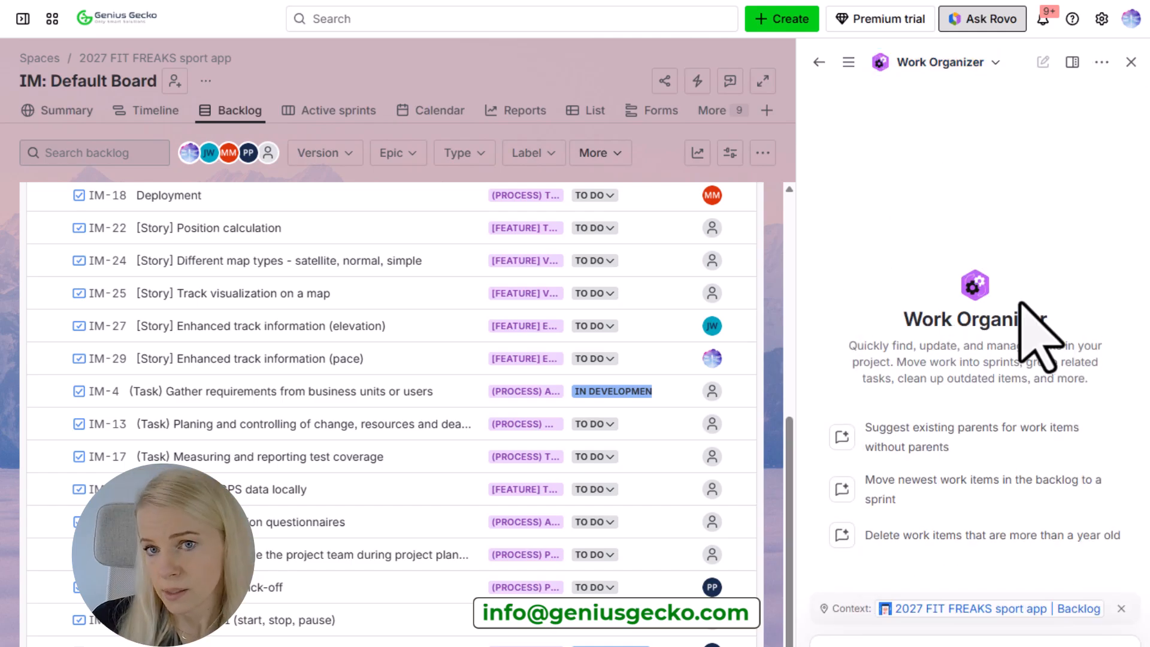